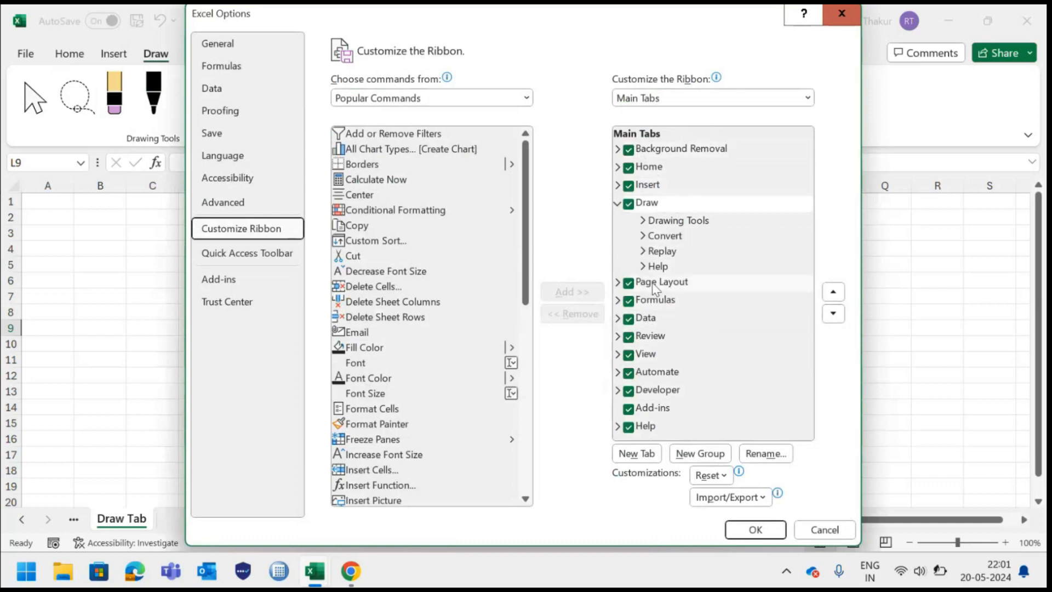
# Toggle the Draw tab in the ribbon customization and apply the options with the tab enabled.
pyautogui.click(629, 204)
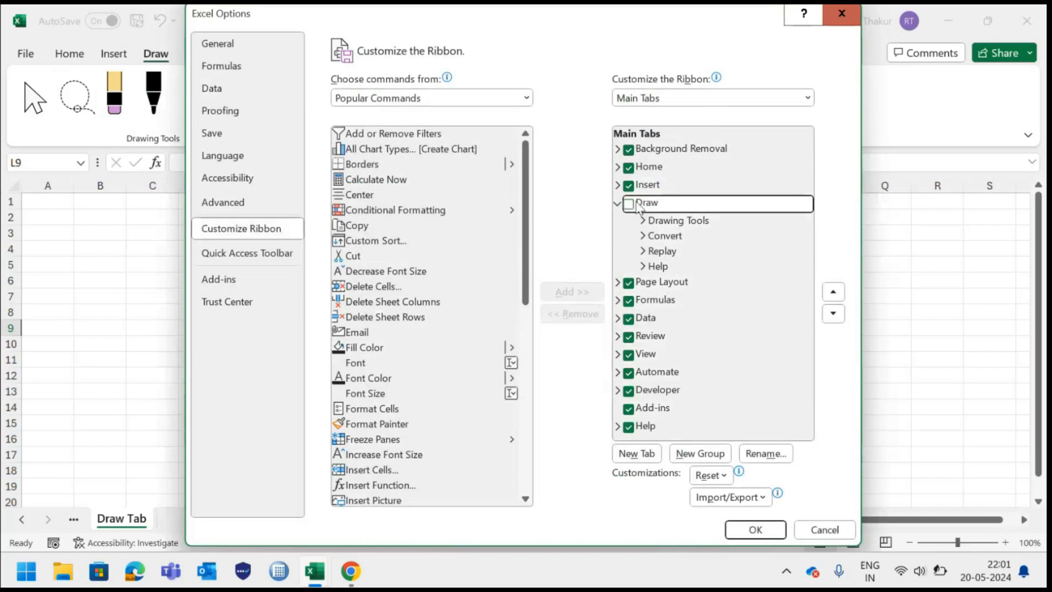
pyautogui.click(749, 529)
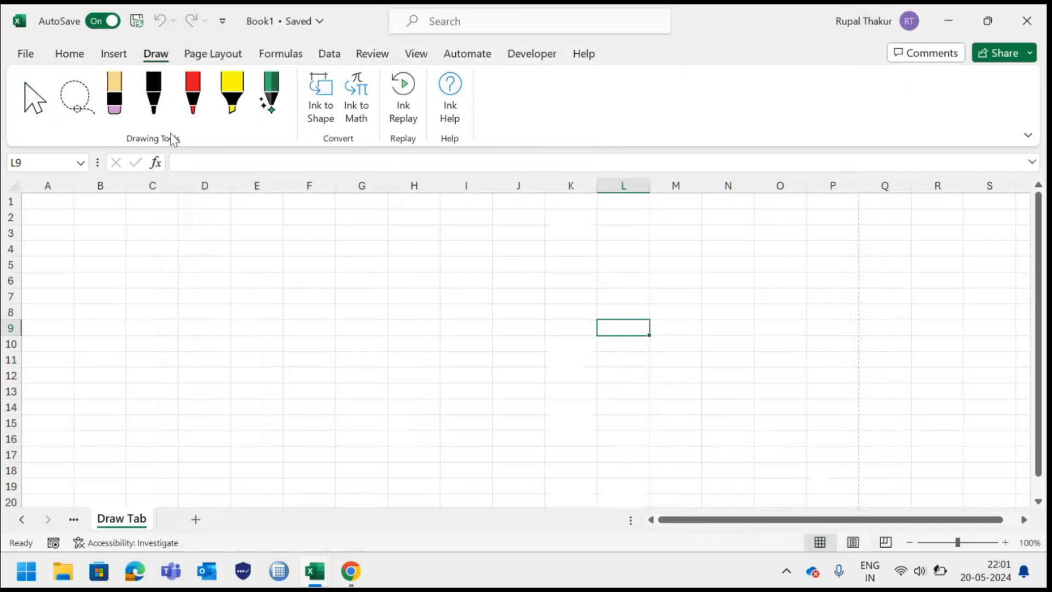
# Handwrite a signature around columns F to G and sketch a star around columns H to I with the black pen.
pyautogui.click(156, 105)
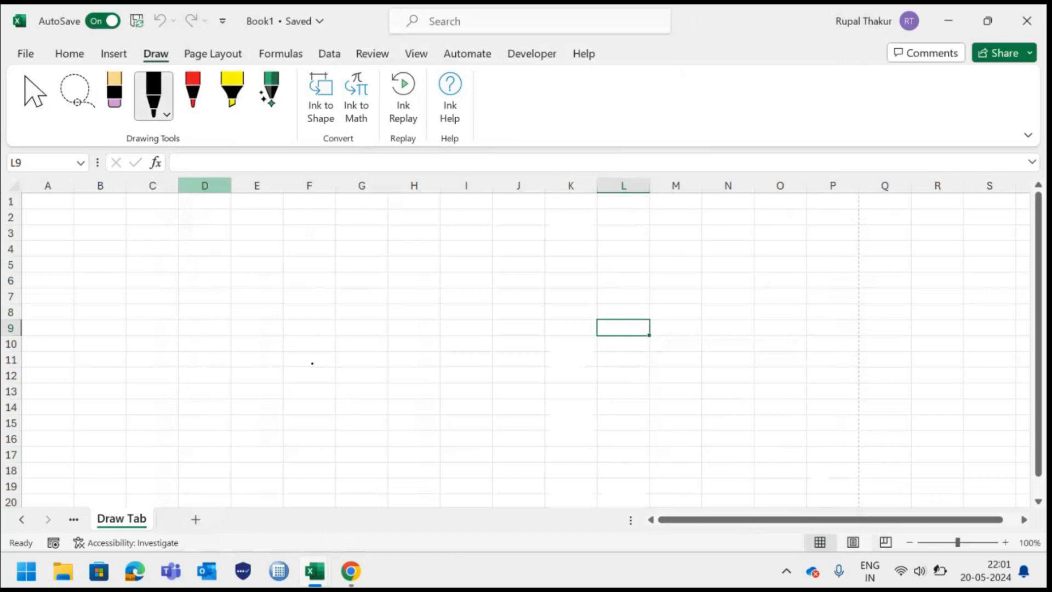
pyautogui.moveTo(334, 417)
pyautogui.mouseDown()
pyautogui.moveTo(304, 363)
pyautogui.moveTo(354, 359)
pyautogui.moveTo(350, 380)
pyautogui.moveTo(385, 365)
pyautogui.mouseUp()
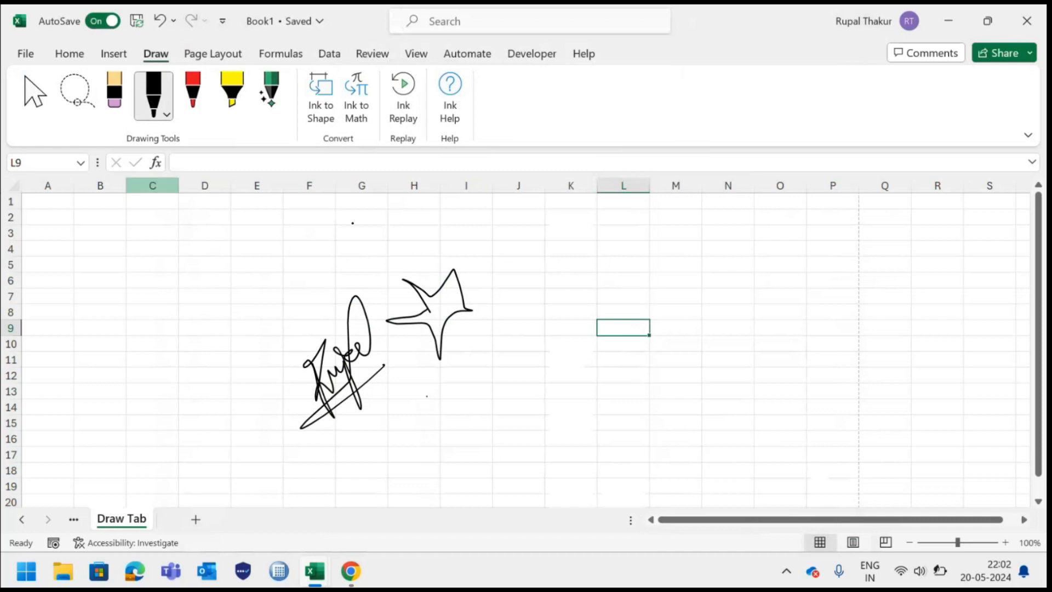
# Move the handwritten signature to columns C to E, away from the star.
pyautogui.click(35, 93)
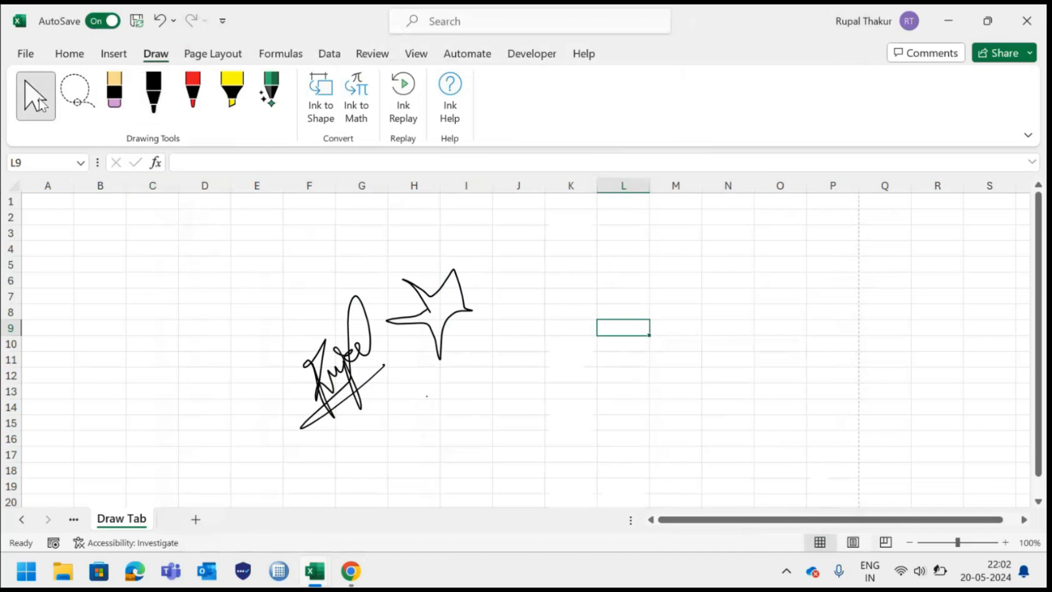
pyautogui.click(336, 375)
pyautogui.moveTo(329, 296); pyautogui.dragTo(179, 270)
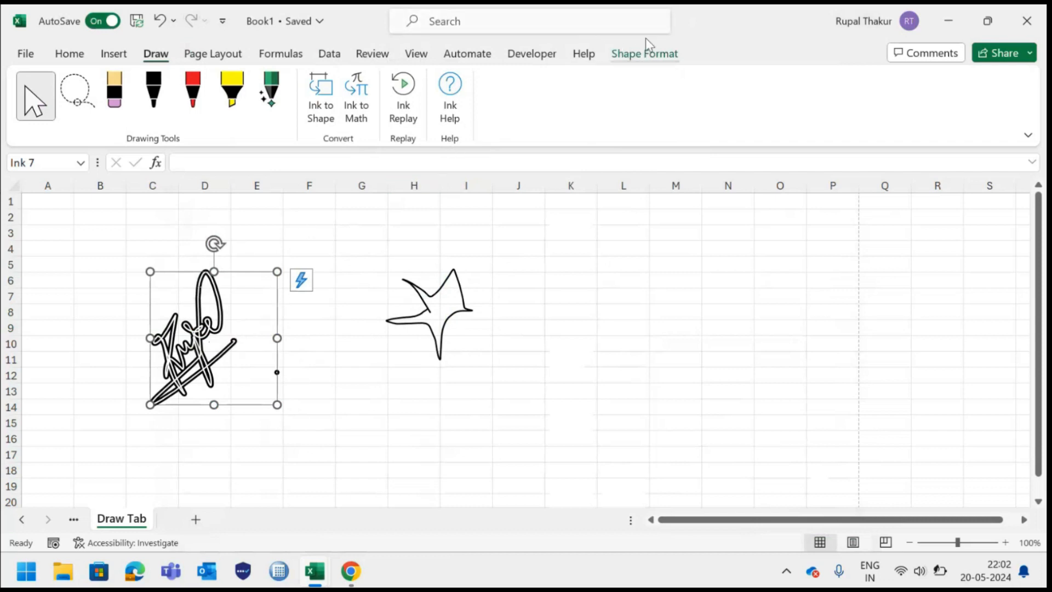
# Enlarge the signature ink until it spans rows 1 to 14 and columns C to F, and deselect it.
pyautogui.click(429, 310)
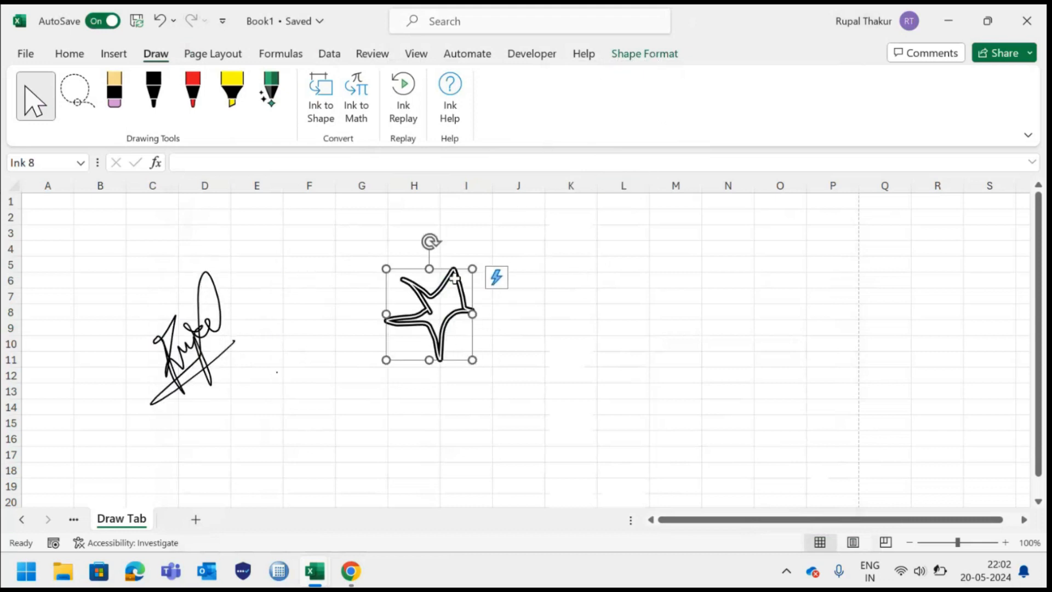
pyautogui.click(212, 332)
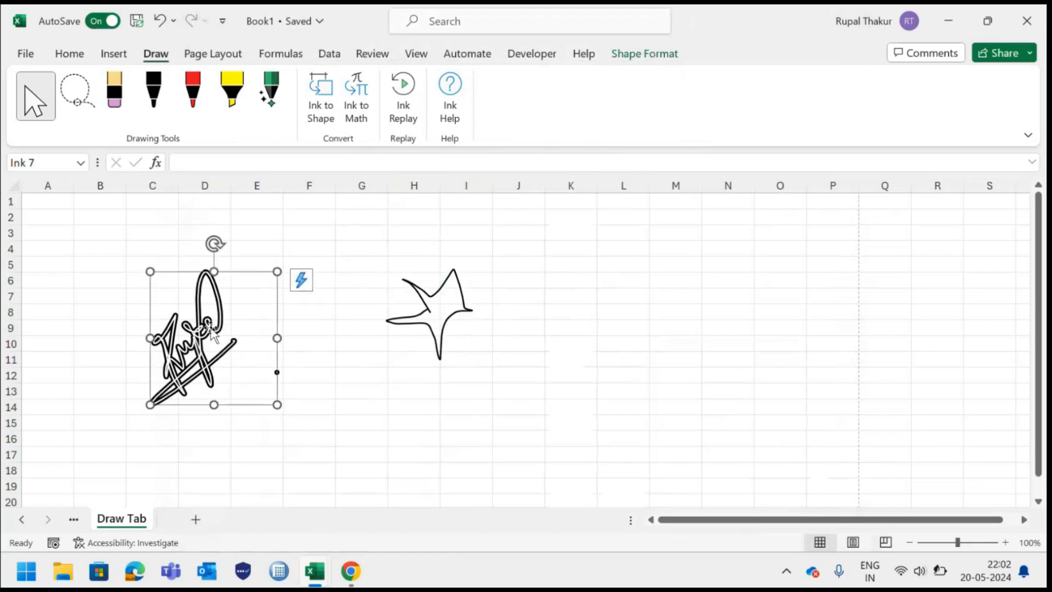
pyautogui.click(660, 59)
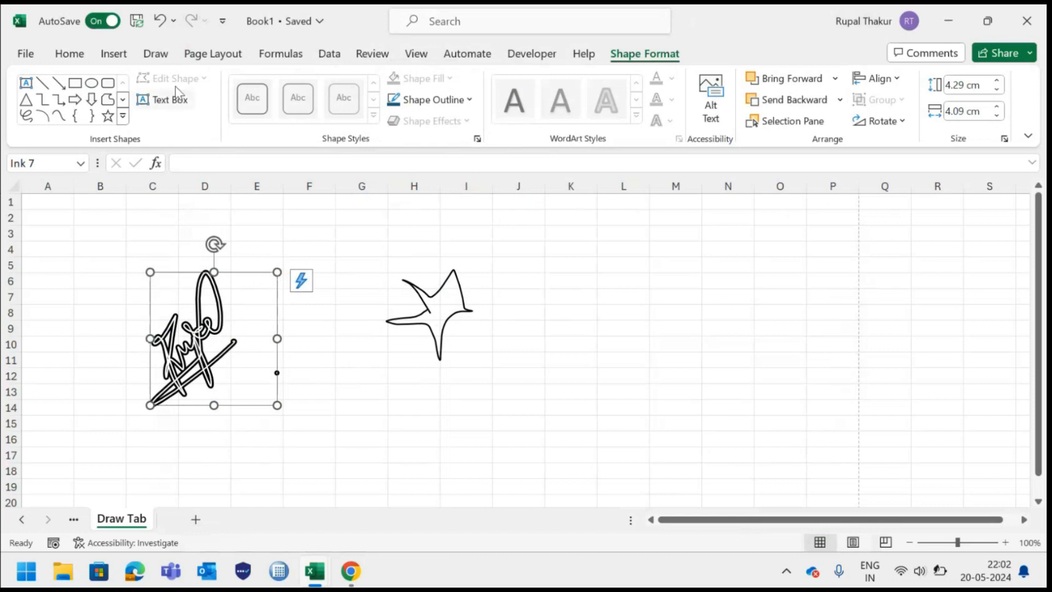
pyautogui.click(156, 55)
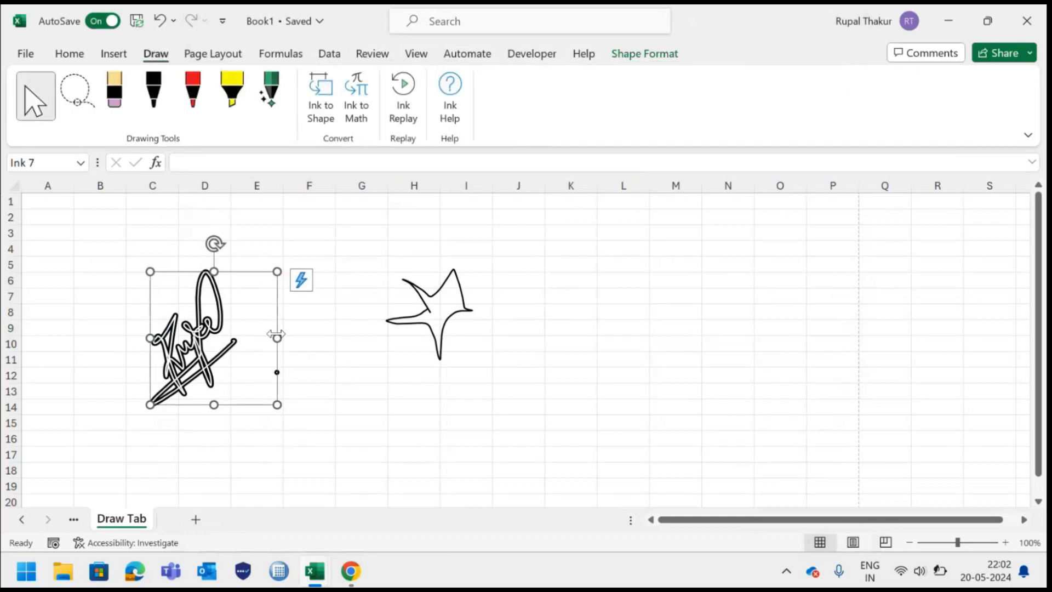
pyautogui.moveTo(276, 269)
pyautogui.mouseDown()
pyautogui.moveTo(183, 368)
pyautogui.moveTo(280, 308)
pyautogui.moveTo(316, 322)
pyautogui.moveTo(338, 313)
pyautogui.mouseUp()
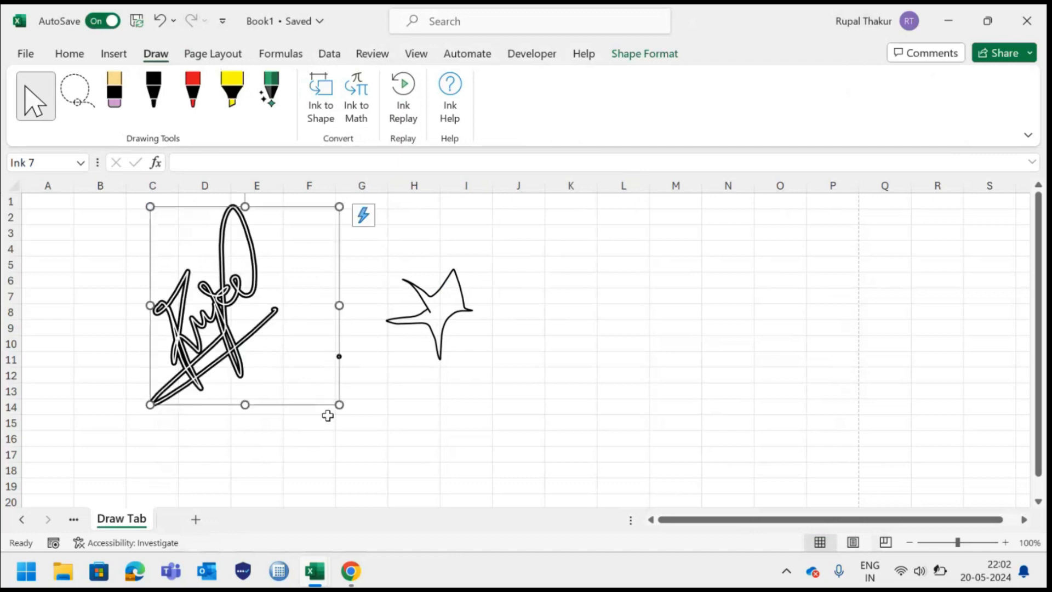
pyautogui.click(329, 420)
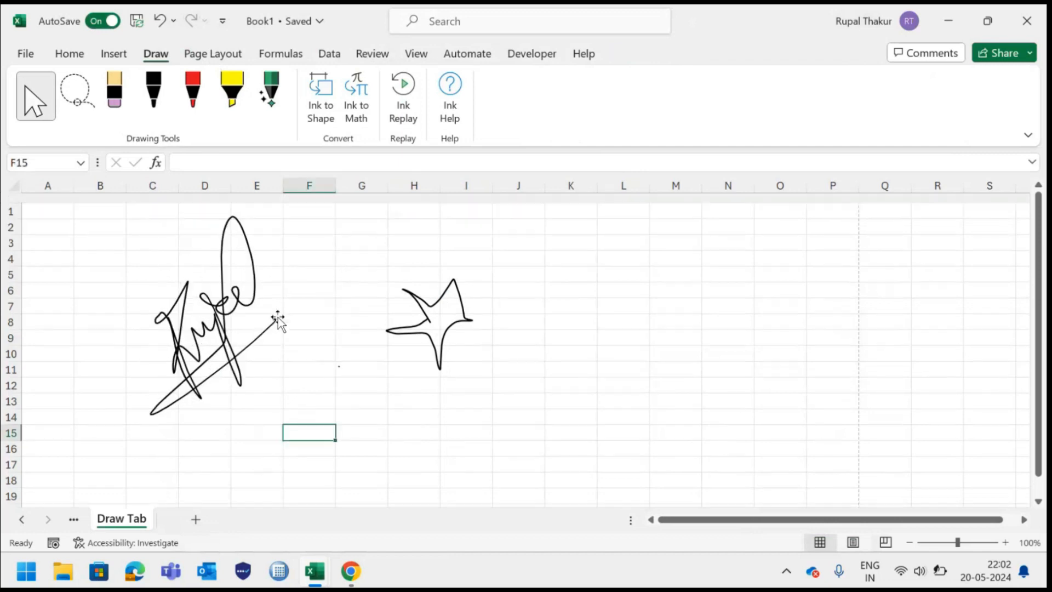
# Move the enlarged signature down to rows 5 to 18, spanning columns D to G.
pyautogui.click(234, 317)
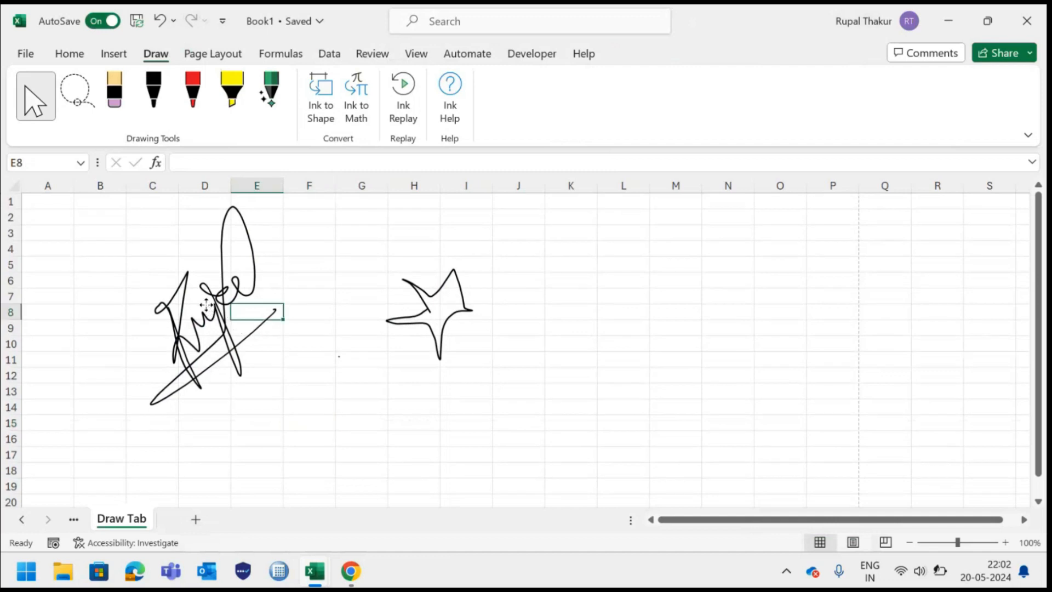
pyautogui.click(226, 306)
pyautogui.moveTo(225, 306); pyautogui.dragTo(255, 372)
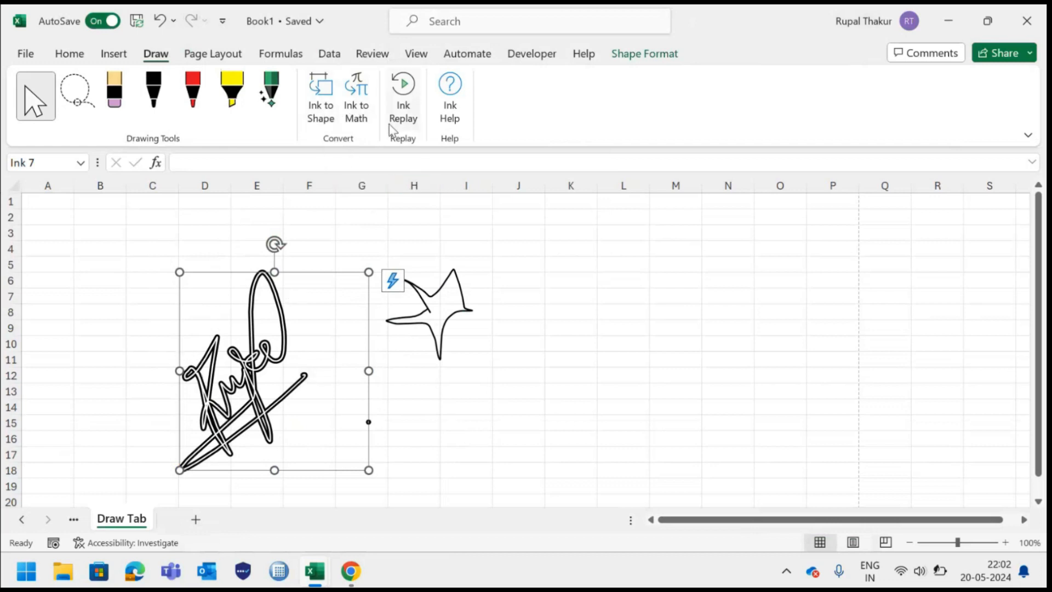
# Replay the ink strokes of the drawings with Ink Replay and deselect the signature.
pyautogui.click(406, 87)
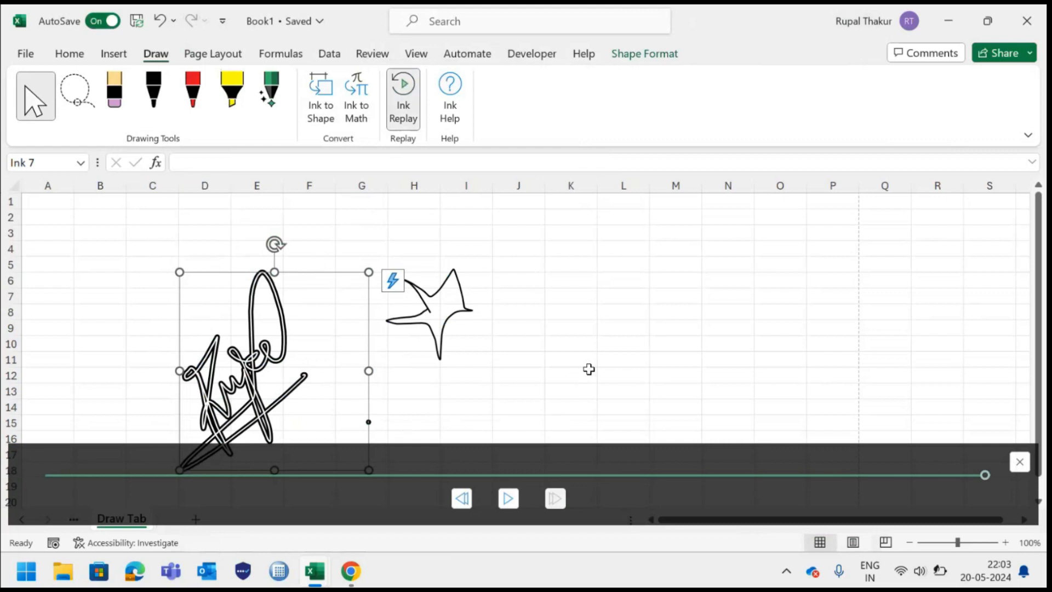
pyautogui.click(406, 88)
pyautogui.click(406, 87)
pyautogui.click(524, 389)
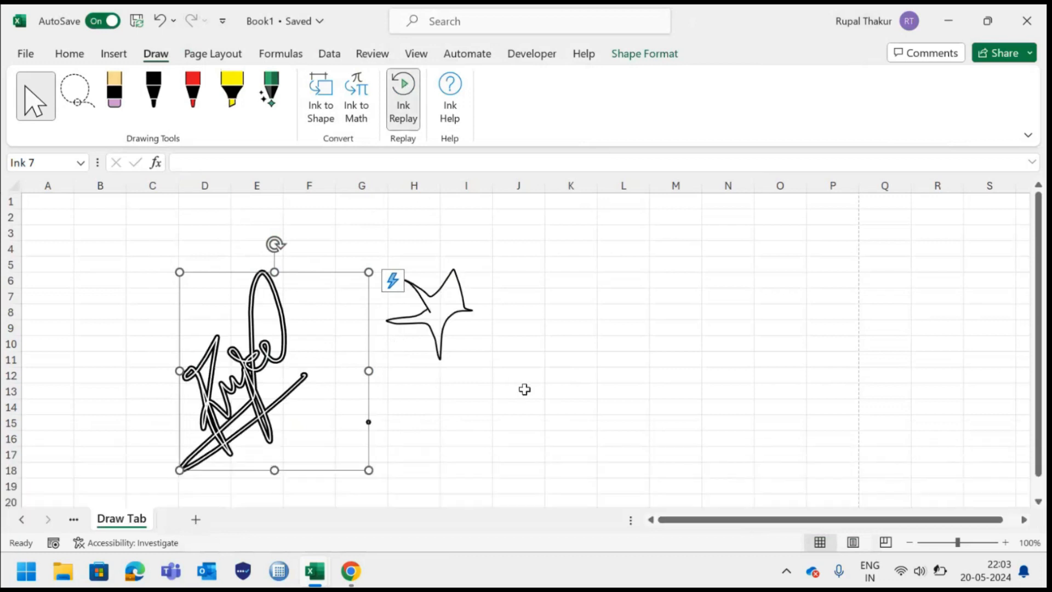
pyautogui.click(639, 422)
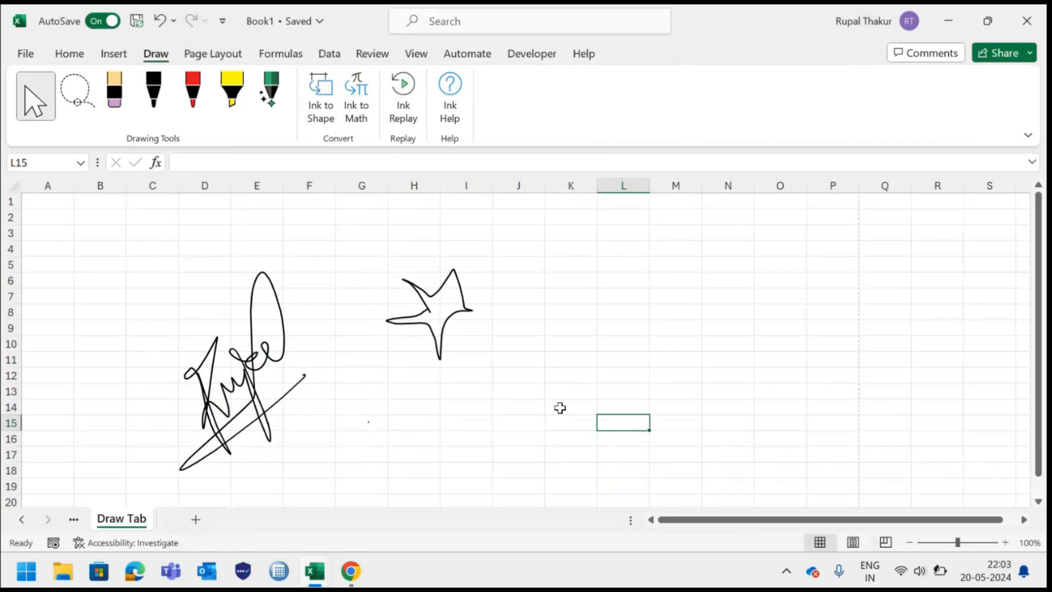
# Delete both the star and the signature ink from the sheet.
pyautogui.click(425, 294)
pyautogui.press('Delete')
pyautogui.click(285, 330)
pyautogui.press('Delete')
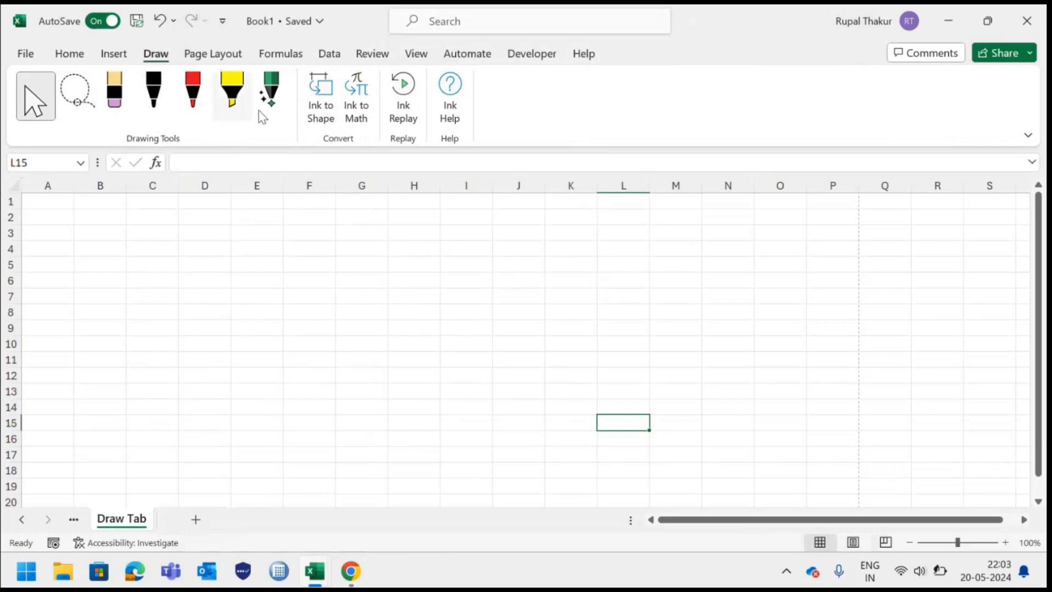
# View the black pen's thickness and colour options, and return to the selection tool.
pyautogui.click(156, 106)
pyautogui.click(169, 116)
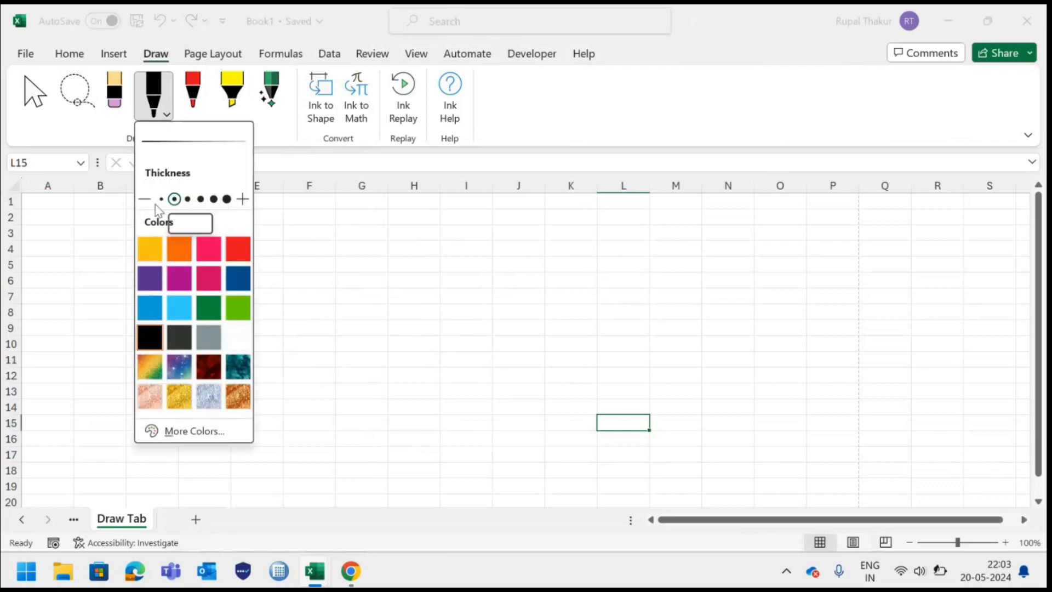
pyautogui.click(320, 335)
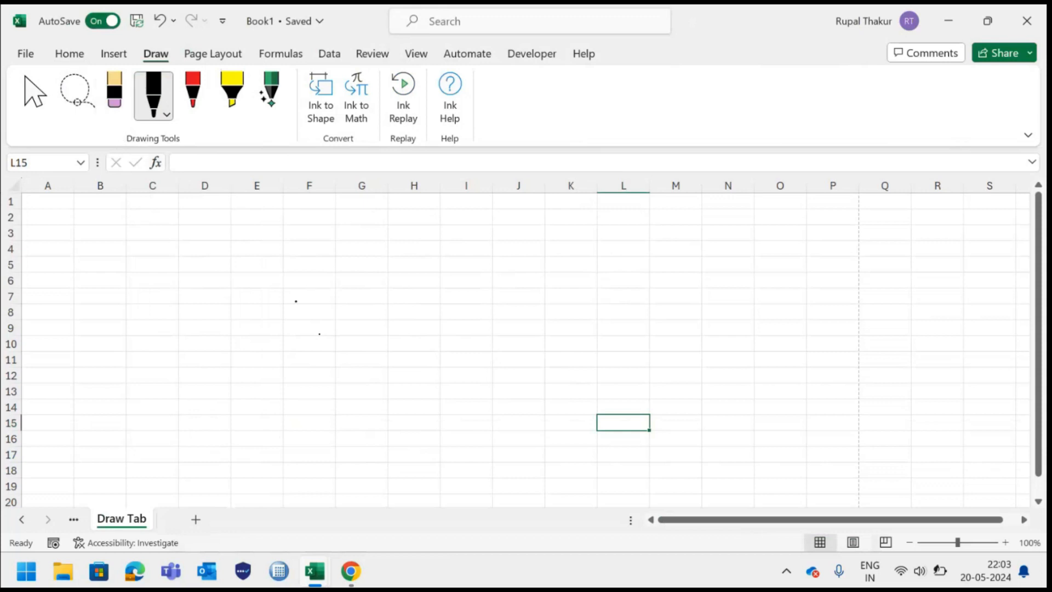
pyautogui.click(34, 96)
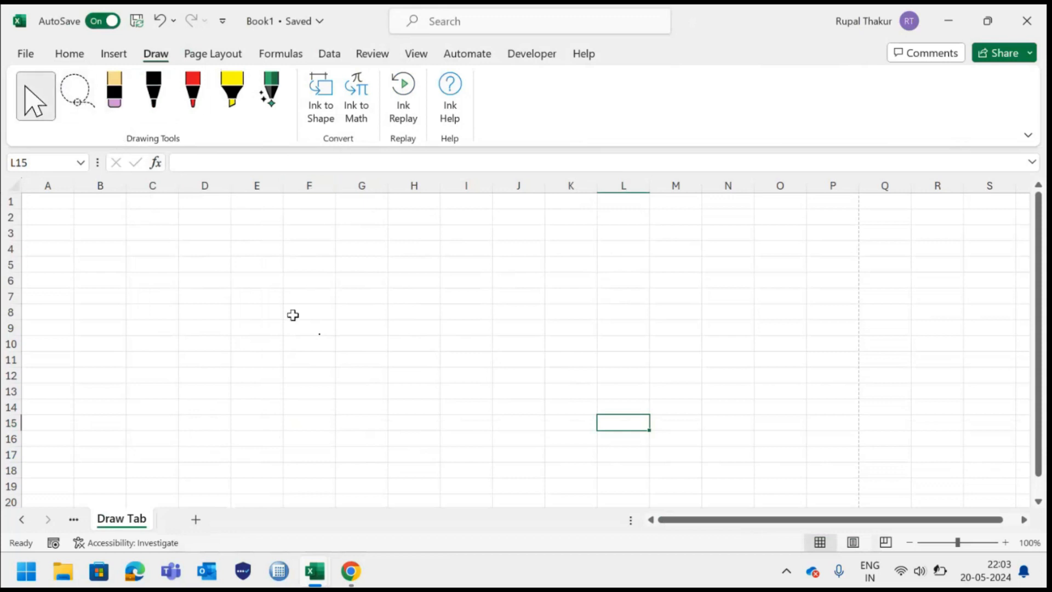
# Draw a freehand squiggle across columns F to I with the black pen, and try selecting and deselecting it.
pyautogui.click(150, 95)
pyautogui.moveTo(363, 288)
pyautogui.mouseDown()
pyautogui.moveTo(298, 274)
pyautogui.moveTo(404, 337)
pyautogui.moveTo(492, 328)
pyautogui.mouseUp()
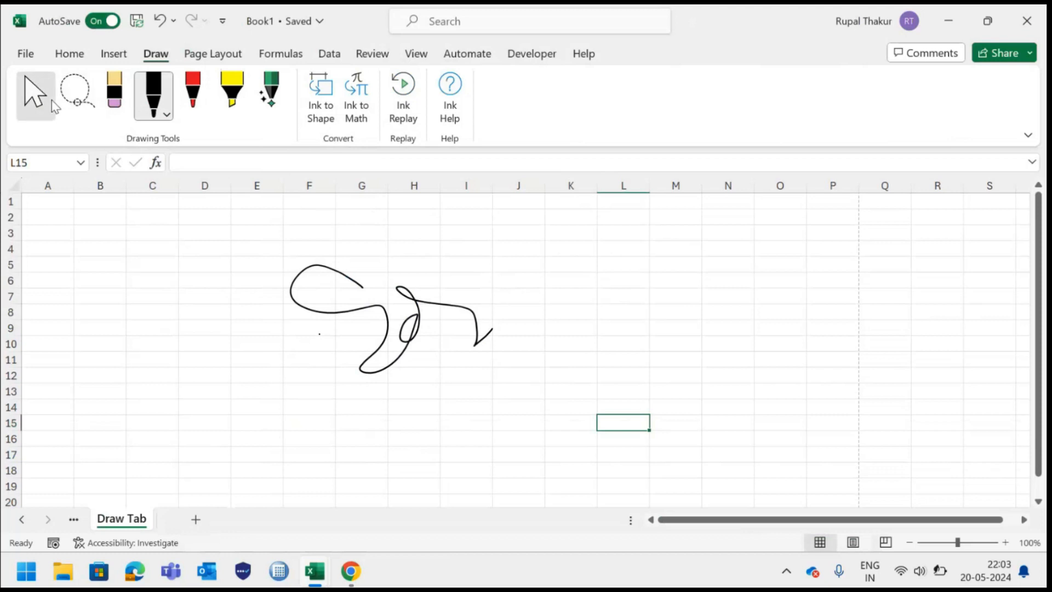
pyautogui.click(36, 94)
pyautogui.click(414, 326)
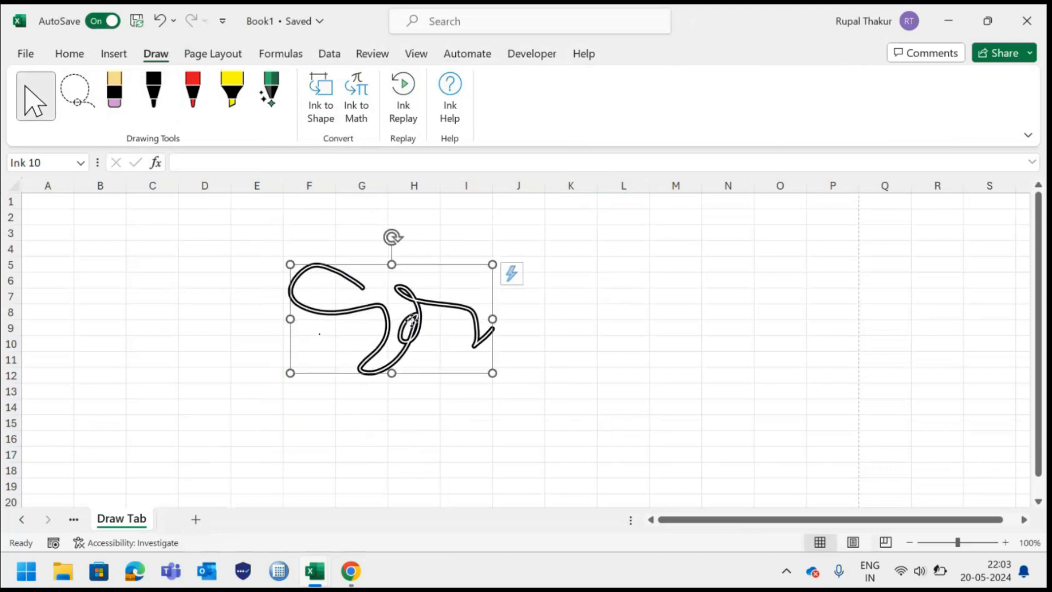
pyautogui.click(528, 436)
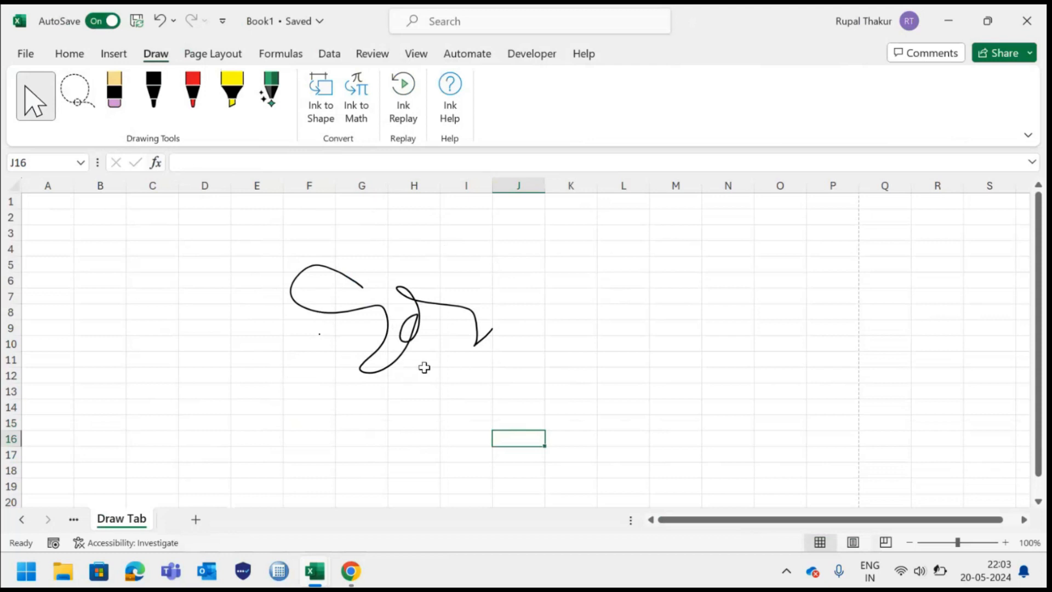
# Lasso-select the squiggle together with the stray dot, and release the selection by lassoing an empty area.
pyautogui.click(77, 109)
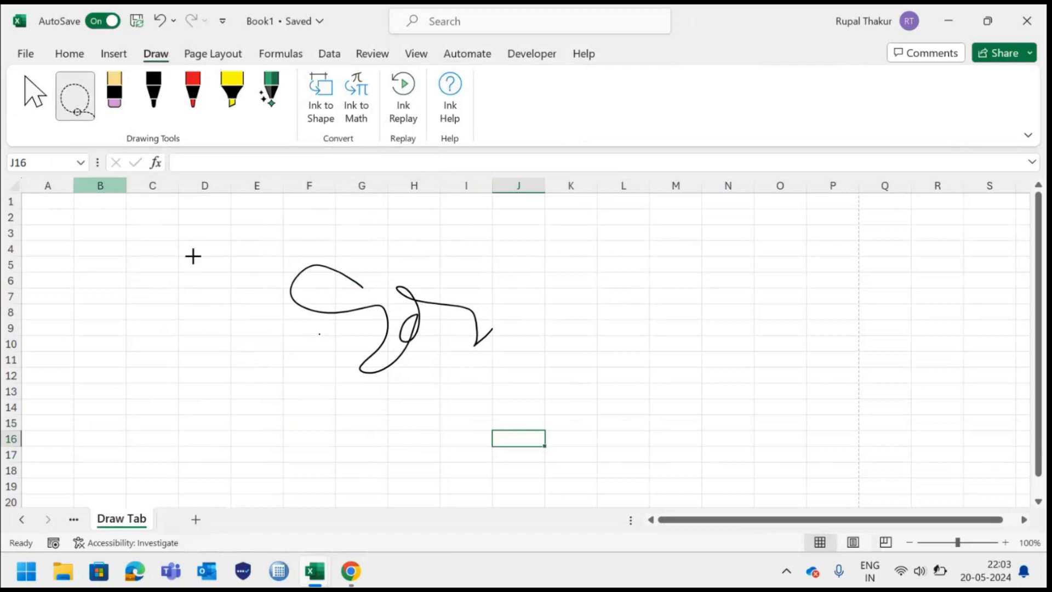
pyautogui.moveTo(273, 281)
pyautogui.mouseDown()
pyautogui.moveTo(486, 195)
pyautogui.moveTo(481, 477)
pyautogui.moveTo(268, 313)
pyautogui.moveTo(271, 281)
pyautogui.mouseUp()
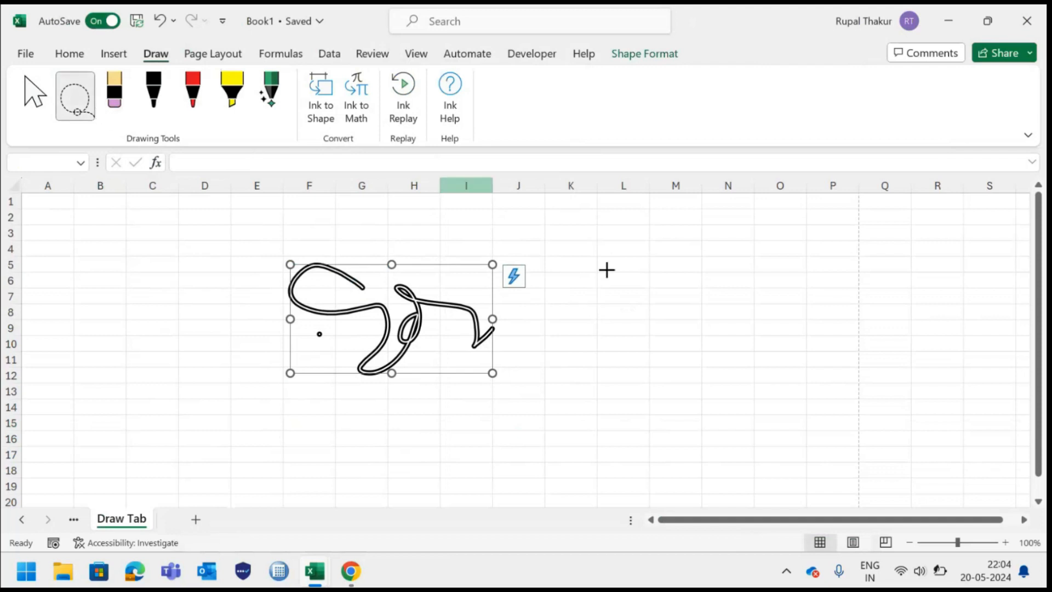
pyautogui.moveTo(573, 249)
pyautogui.mouseDown()
pyautogui.moveTo(880, 244)
pyautogui.moveTo(934, 444)
pyautogui.moveTo(683, 483)
pyautogui.moveTo(550, 371)
pyautogui.moveTo(568, 343)
pyautogui.moveTo(242, 404)
pyautogui.moveTo(257, 235)
pyautogui.moveTo(592, 254)
pyautogui.moveTo(667, 226)
pyautogui.mouseUp()
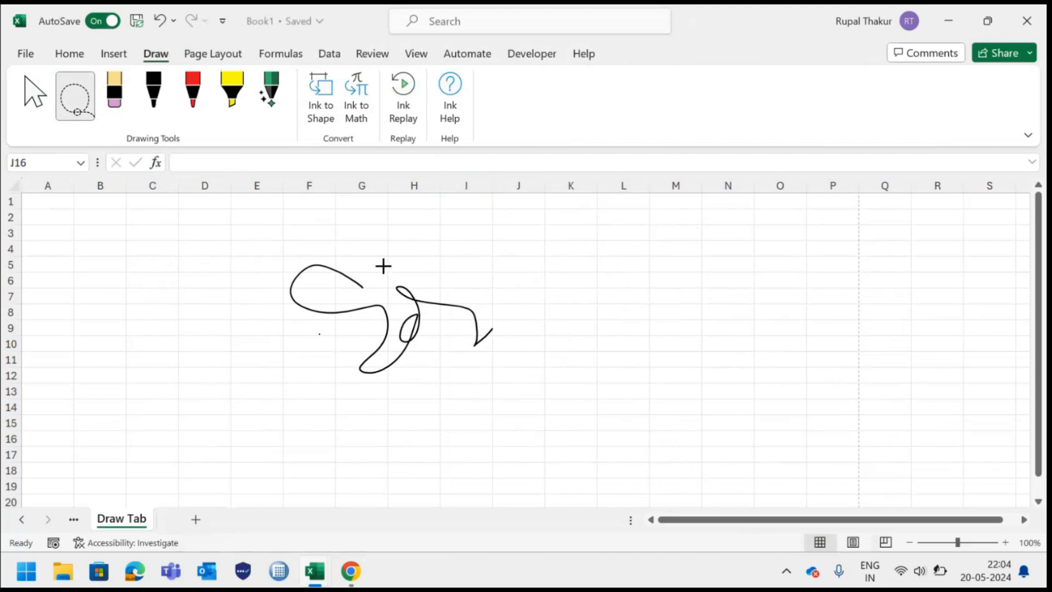
# Delete the squiggle in columns F to I.
pyautogui.click(354, 306)
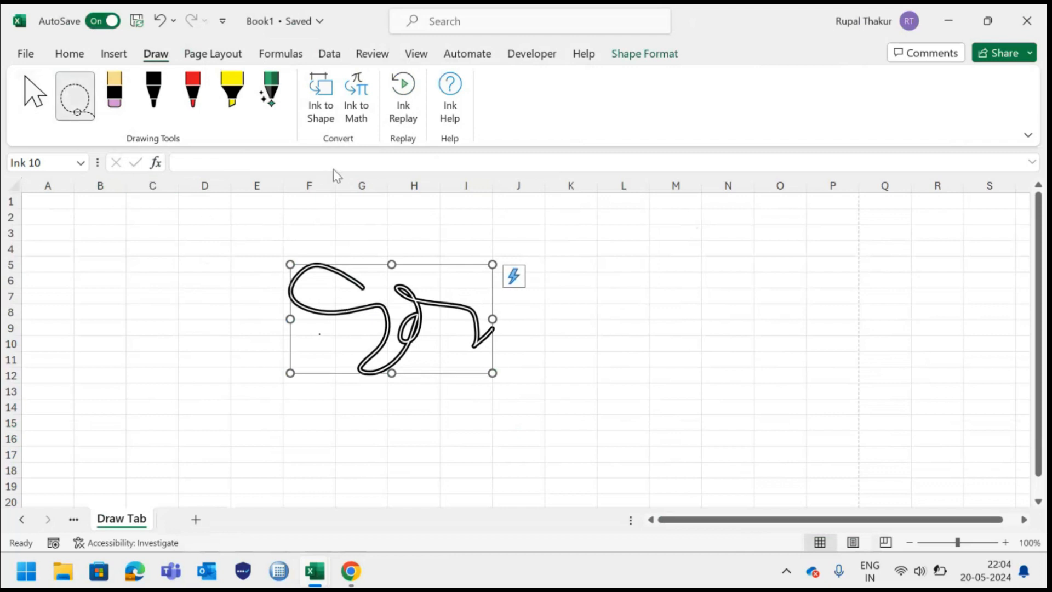
pyautogui.press('Delete')
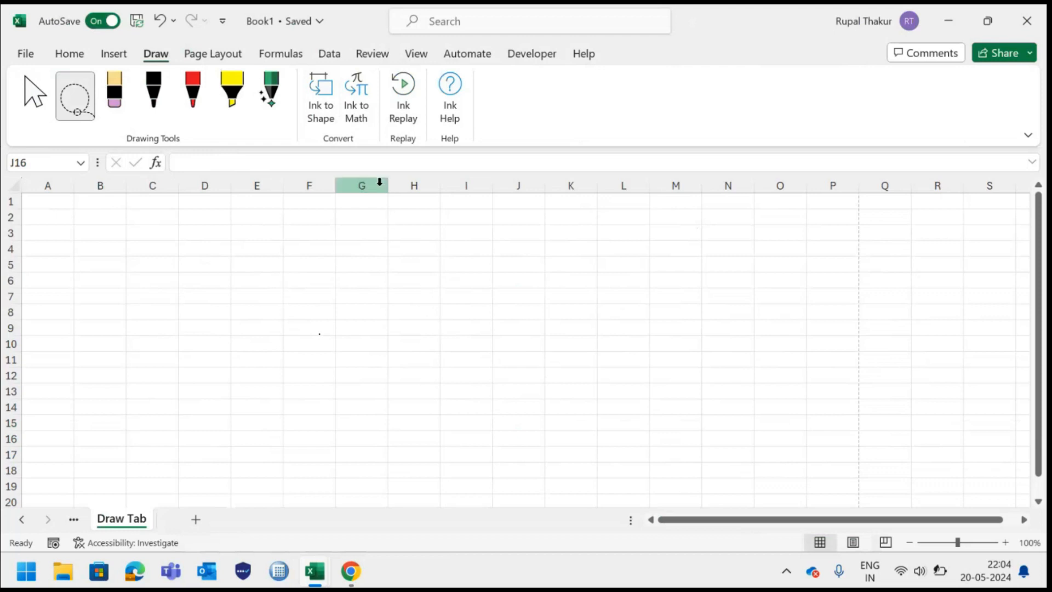
# Start an Ink to Math equation and handwrite a² in the writing area.
pyautogui.click(361, 117)
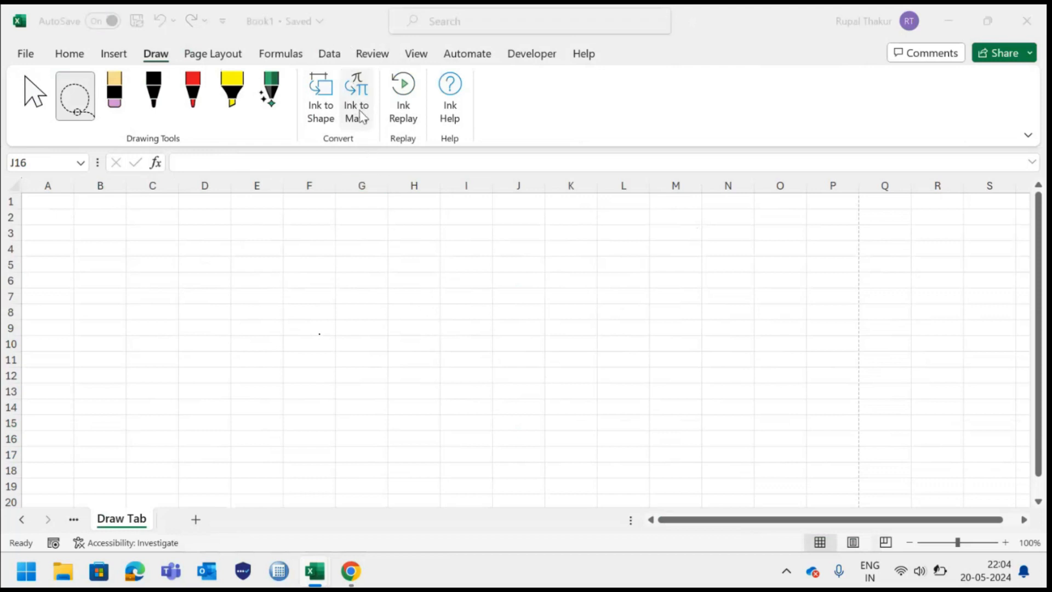
pyautogui.moveTo(532, 258); pyautogui.dragTo(536, 222)
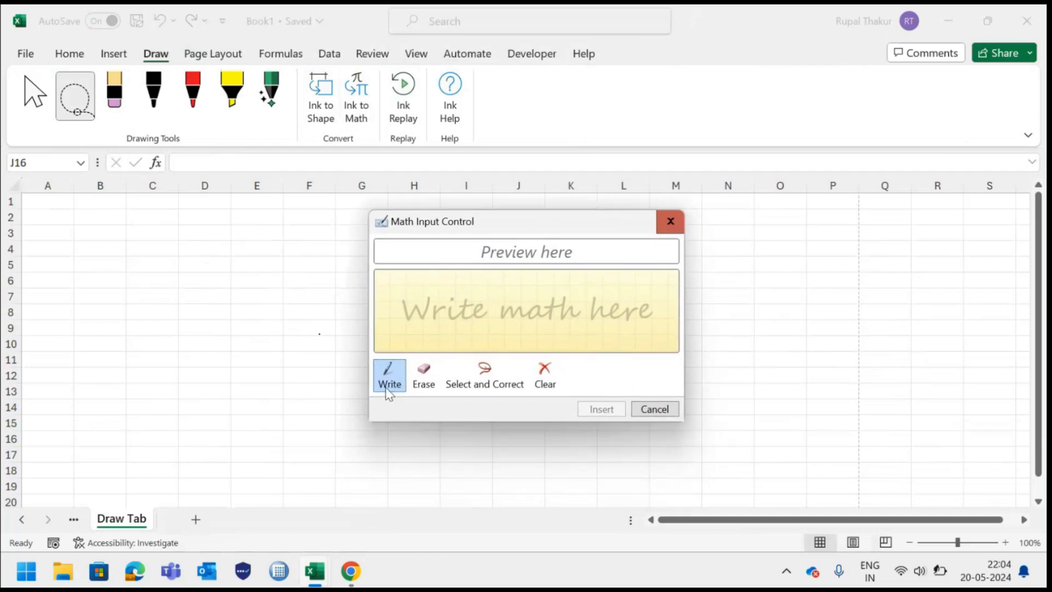
pyautogui.moveTo(416, 304)
pyautogui.mouseDown()
pyautogui.moveTo(404, 329)
pyautogui.moveTo(418, 303)
pyautogui.moveTo(419, 336)
pyautogui.moveTo(435, 327)
pyautogui.mouseUp()
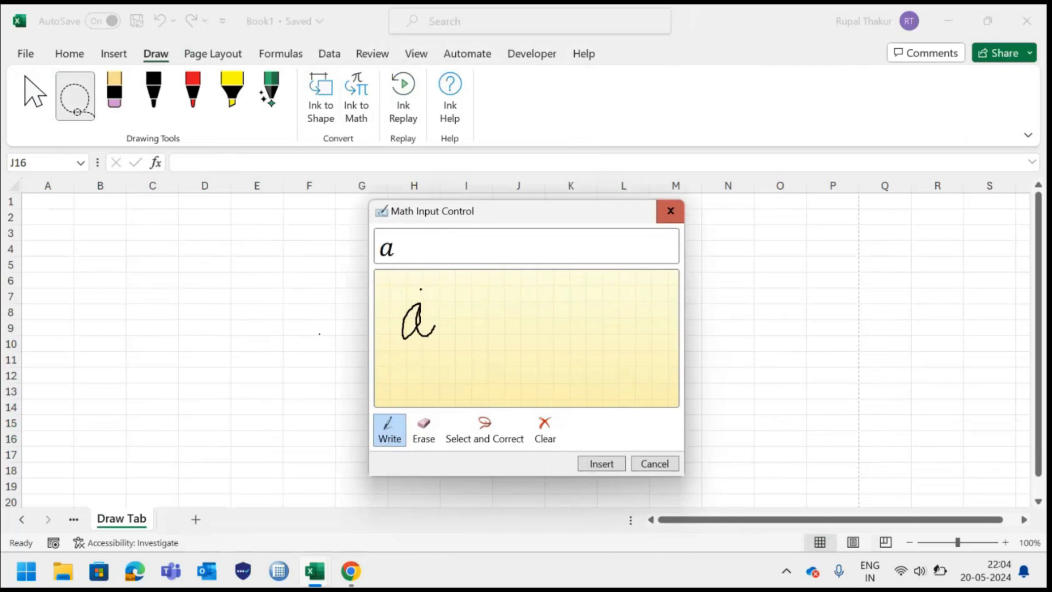
pyautogui.moveTo(420, 282)
pyautogui.mouseDown()
pyautogui.moveTo(423, 297)
pyautogui.moveTo(440, 296)
pyautogui.mouseUp()
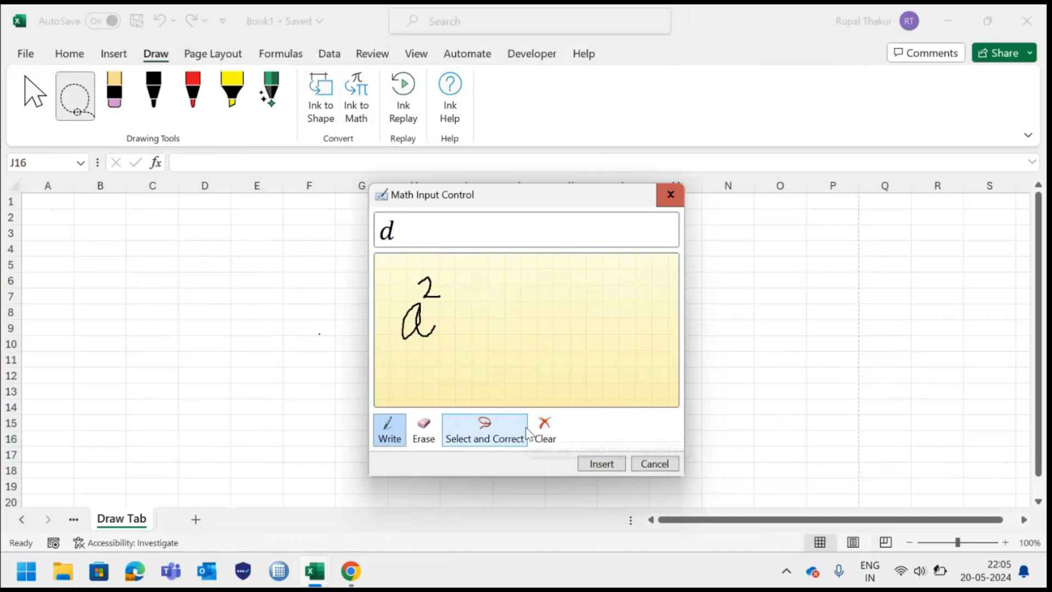
# Clear the handwritten equation and write a² + b² in its place.
pyautogui.click(543, 431)
pyautogui.moveTo(421, 293)
pyautogui.mouseDown()
pyautogui.moveTo(409, 296)
pyautogui.moveTo(422, 290)
pyautogui.moveTo(434, 308)
pyautogui.moveTo(437, 278)
pyautogui.moveTo(476, 295)
pyautogui.moveTo(467, 306)
pyautogui.moveTo(501, 307)
pyautogui.moveTo(510, 296)
pyautogui.moveTo(501, 309)
pyautogui.mouseUp()
pyautogui.moveTo(507, 268)
pyautogui.mouseDown()
pyautogui.moveTo(506, 282)
pyautogui.moveTo(520, 283)
pyautogui.mouseUp()
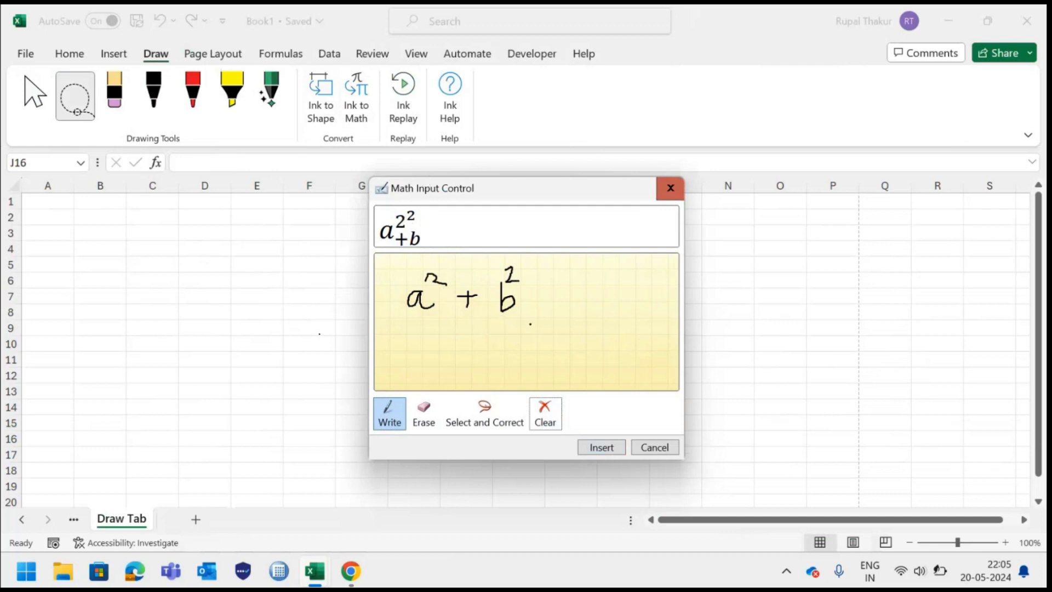
# Correct the recognition of the handwritten b by selecting it and choosing b among the suggested characters.
pyautogui.click(503, 426)
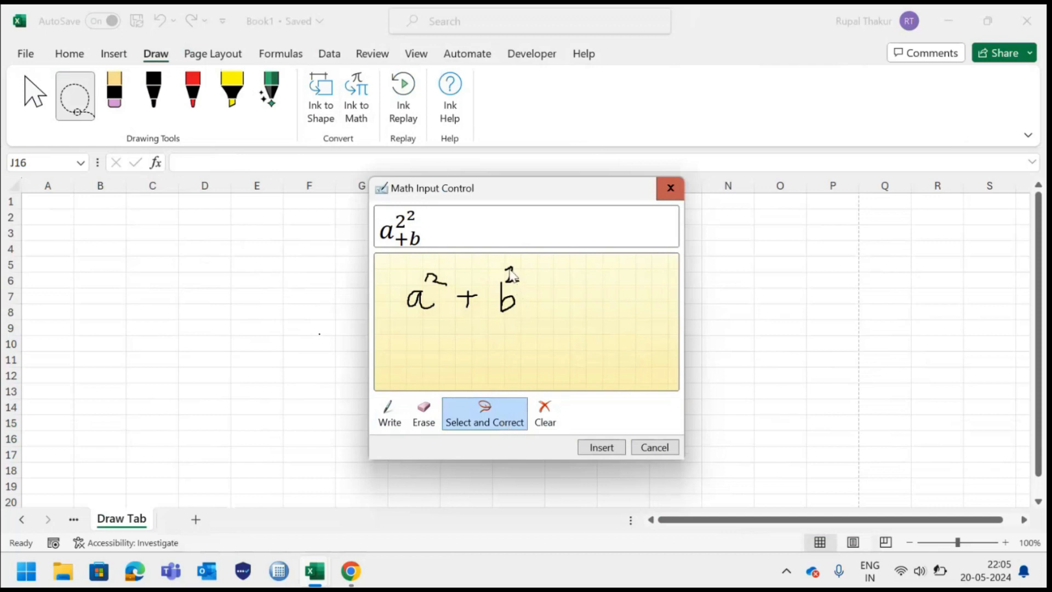
pyautogui.click(511, 307)
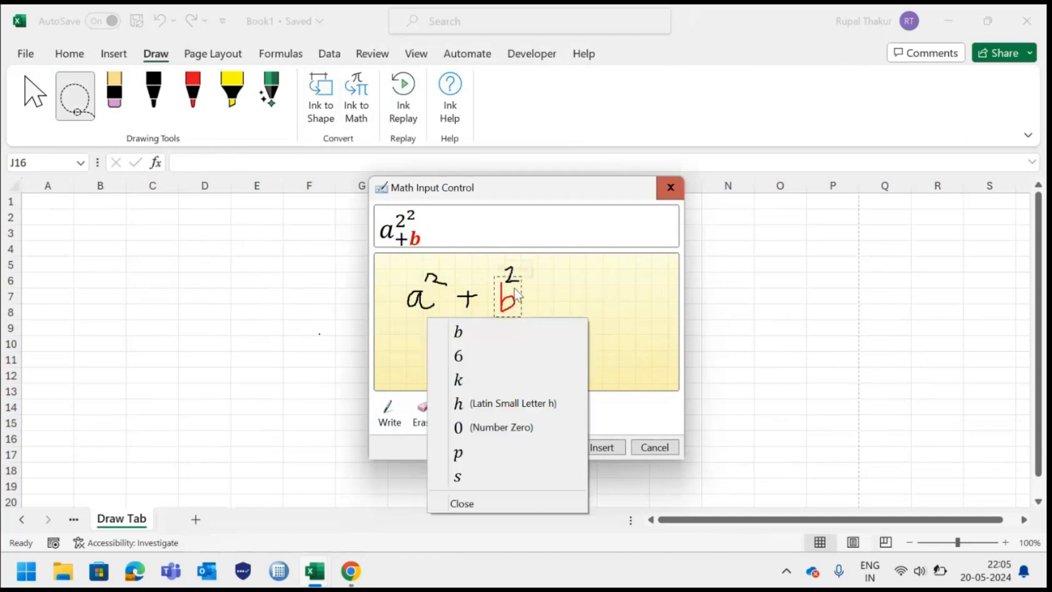
pyautogui.click(470, 332)
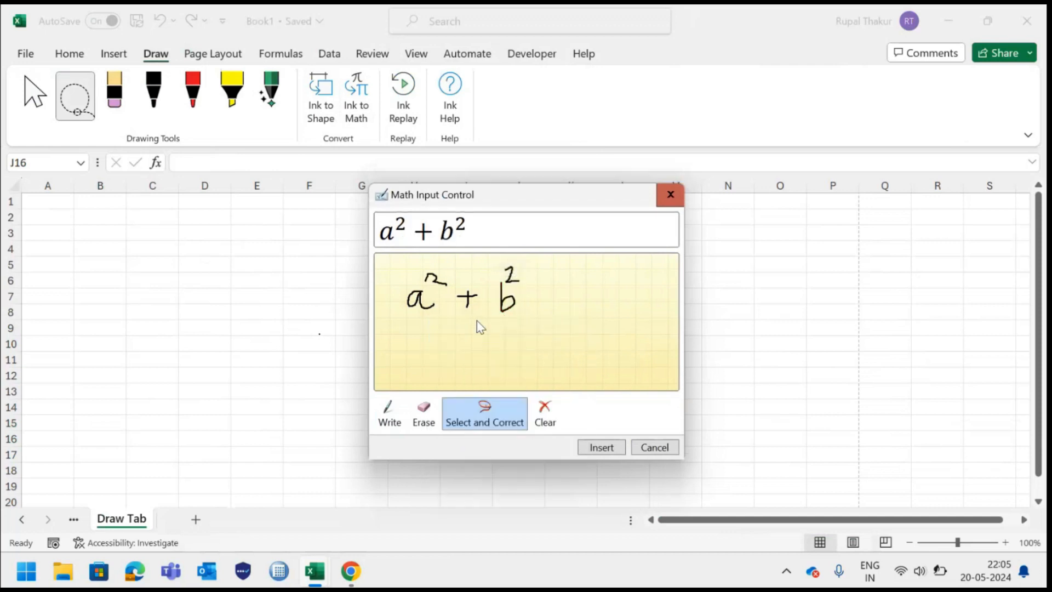
# Handwrite + 2ab after a² + b² and insert the finished equation into the sheet.
pyautogui.click(388, 418)
pyautogui.moveTo(529, 299)
pyautogui.mouseDown()
pyautogui.moveTo(545, 299)
pyautogui.moveTo(540, 318)
pyautogui.moveTo(570, 270)
pyautogui.moveTo(559, 317)
pyautogui.moveTo(589, 308)
pyautogui.moveTo(606, 278)
pyautogui.moveTo(620, 282)
pyautogui.moveTo(631, 308)
pyautogui.mouseUp()
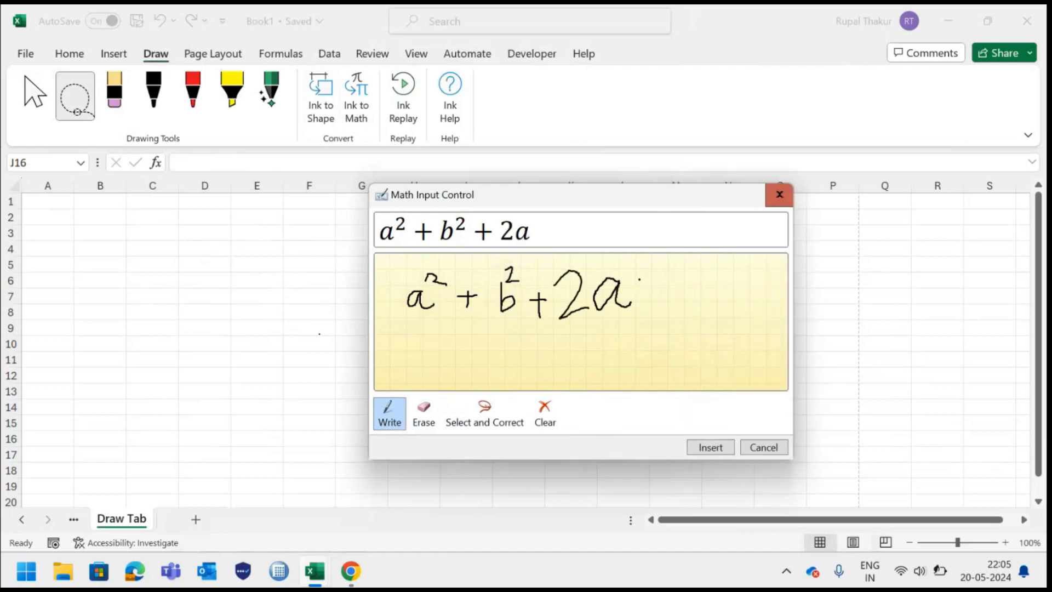
pyautogui.moveTo(643, 267); pyautogui.dragTo(648, 308)
pyautogui.click(715, 456)
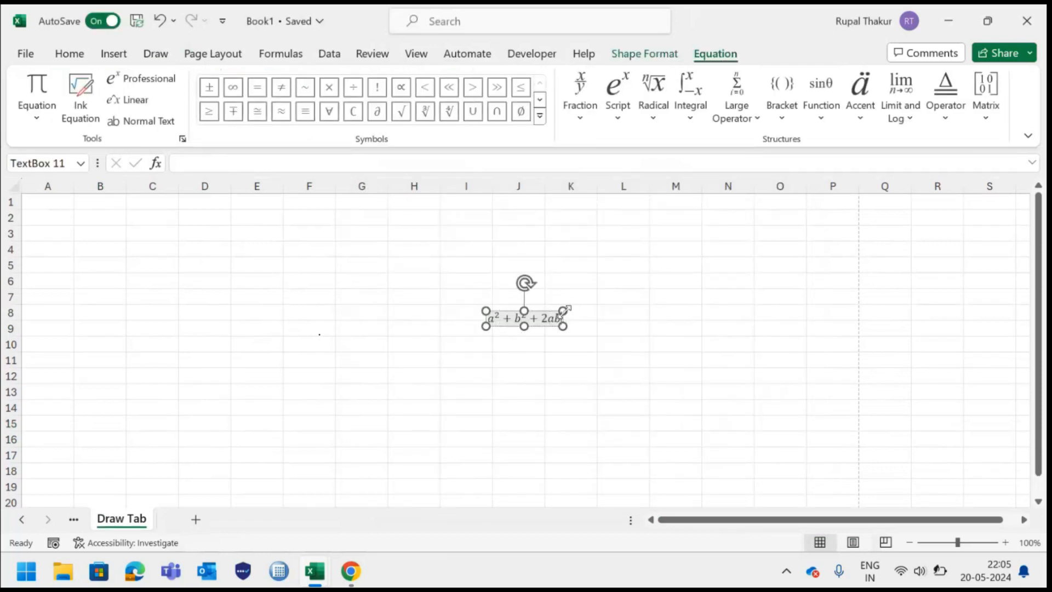
# Resize the equation box, widening it to reach column M and setting its height to span about rows 2 to 3.
pyautogui.moveTo(563, 311); pyautogui.dragTo(663, 277)
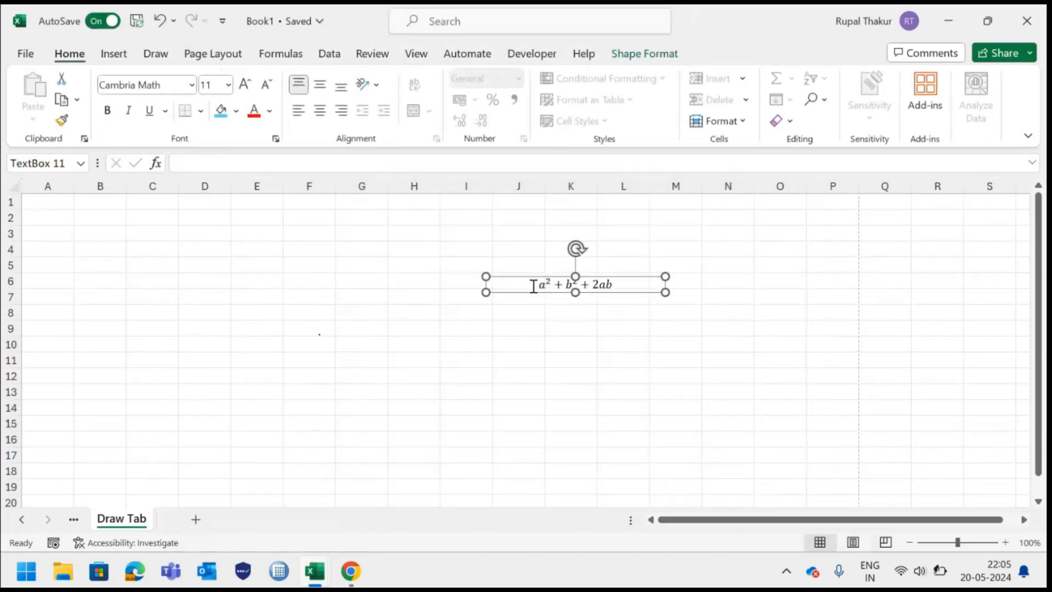
pyautogui.moveTo(575, 292); pyautogui.dragTo(576, 371)
pyautogui.moveTo(575, 277); pyautogui.dragTo(575, 221)
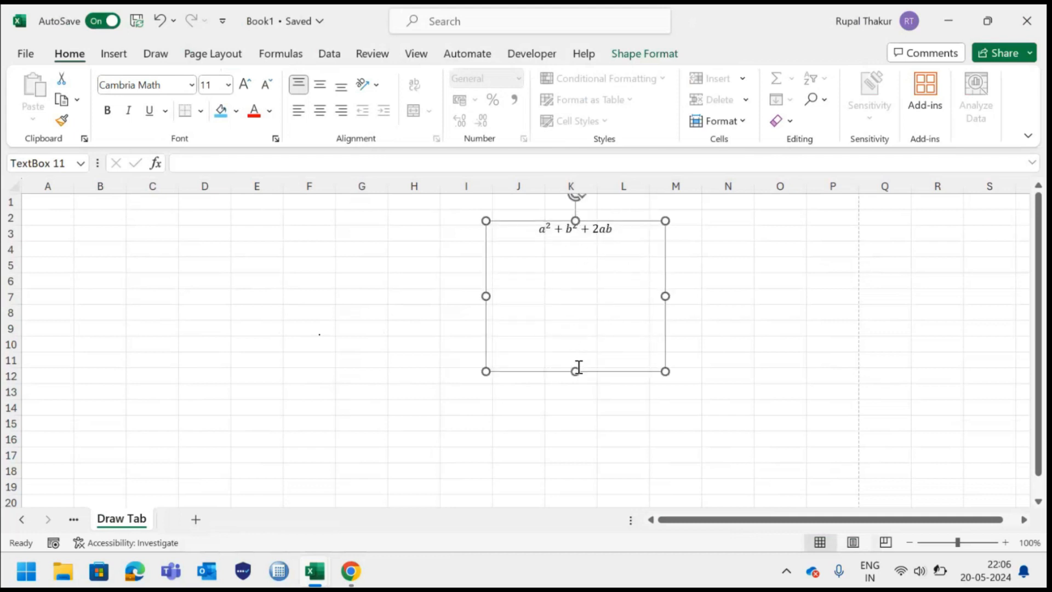
pyautogui.moveTo(575, 371); pyautogui.dragTo(577, 244)
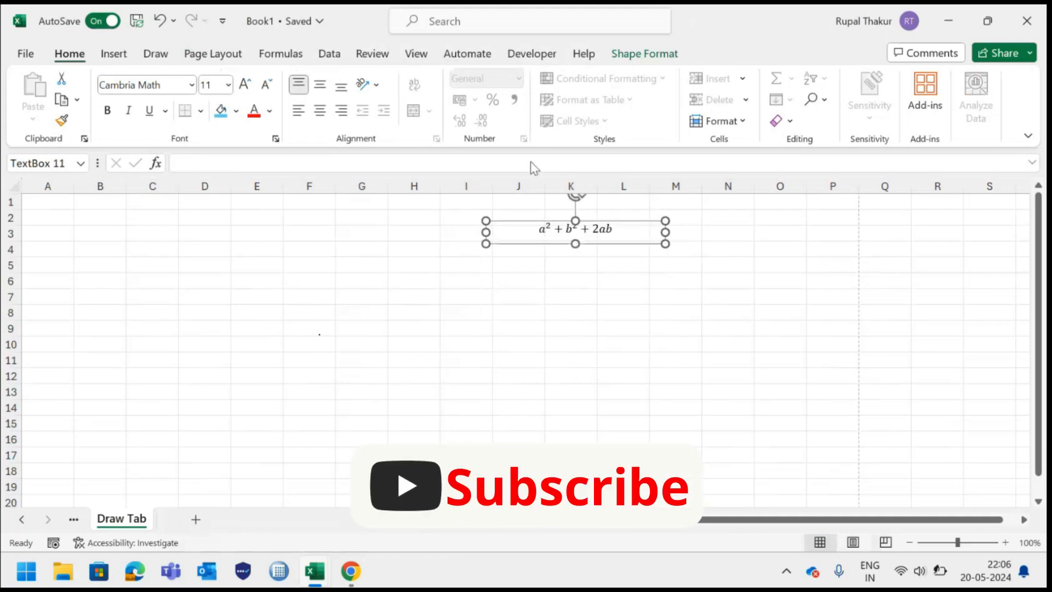
# Move the equation box to rows 9 to 10 across columns H to K, deselect it and return to the drawing tools.
pyautogui.click(625, 234)
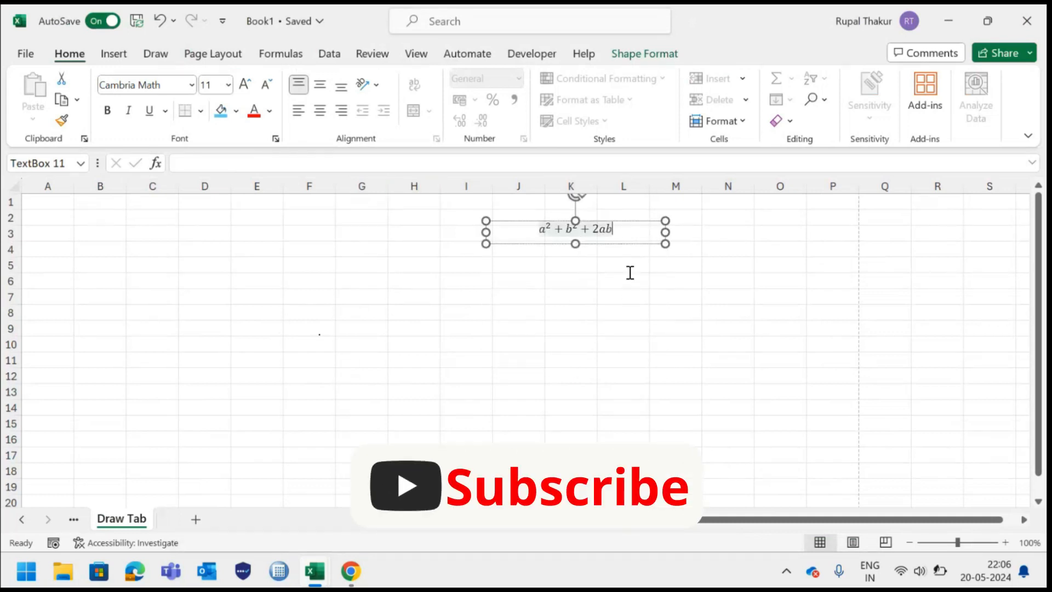
pyautogui.click(630, 273)
pyautogui.click(642, 237)
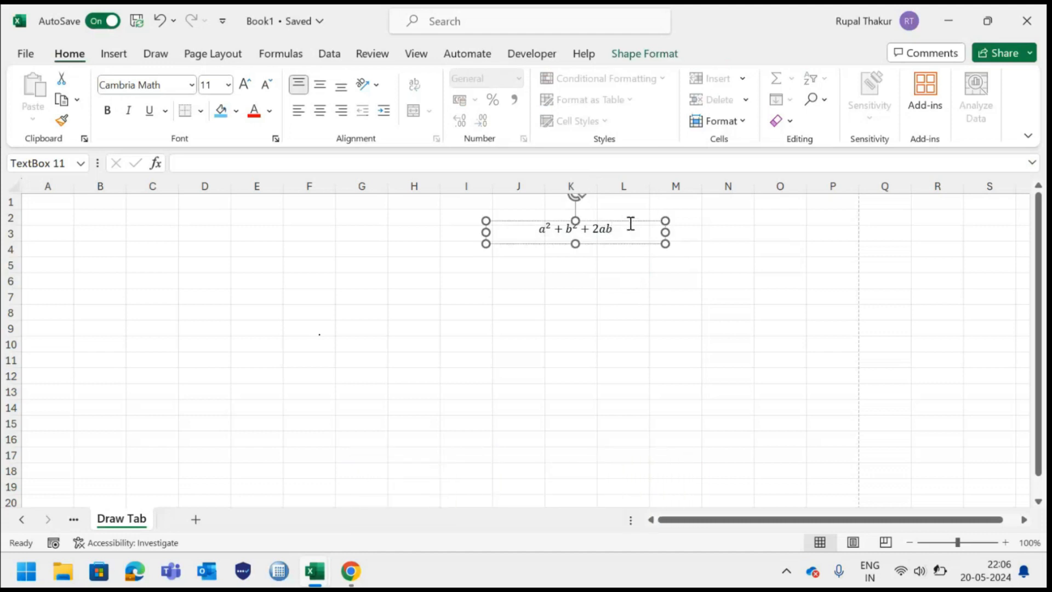
pyautogui.moveTo(629, 220); pyautogui.dragTo(555, 327)
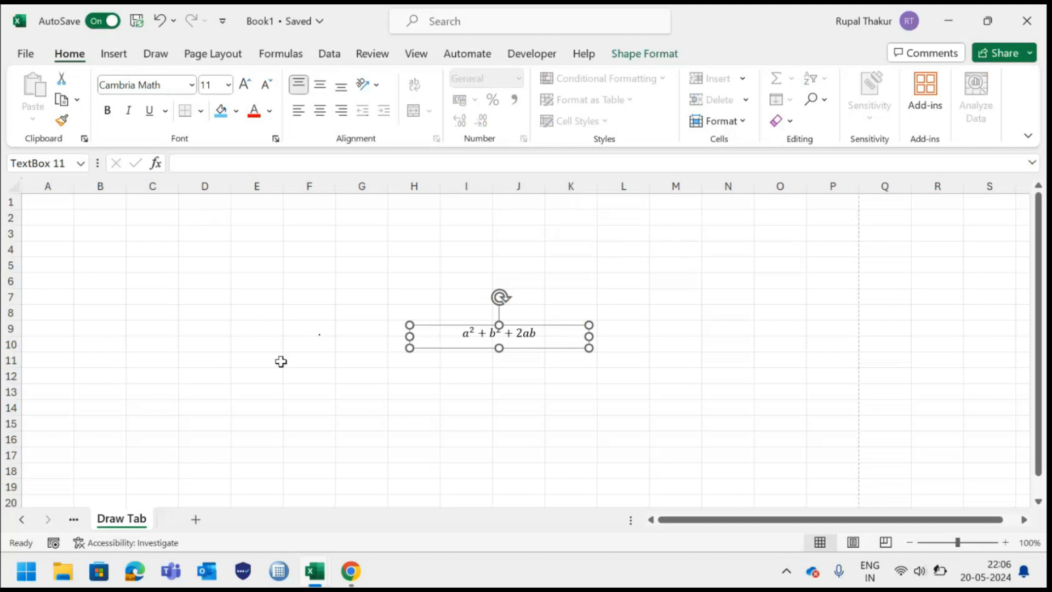
pyautogui.click(467, 387)
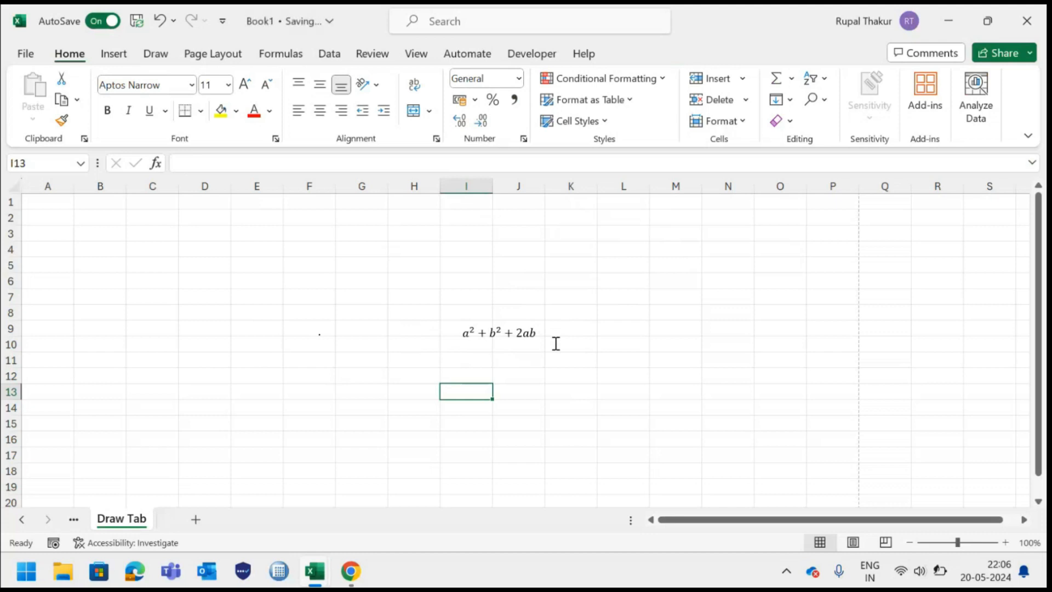
pyautogui.click(165, 61)
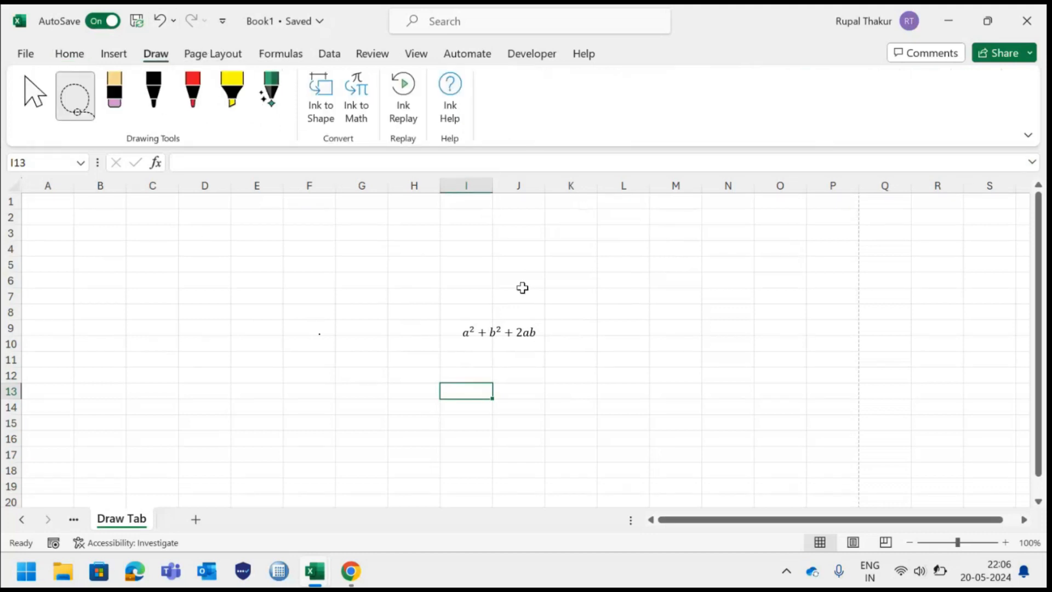